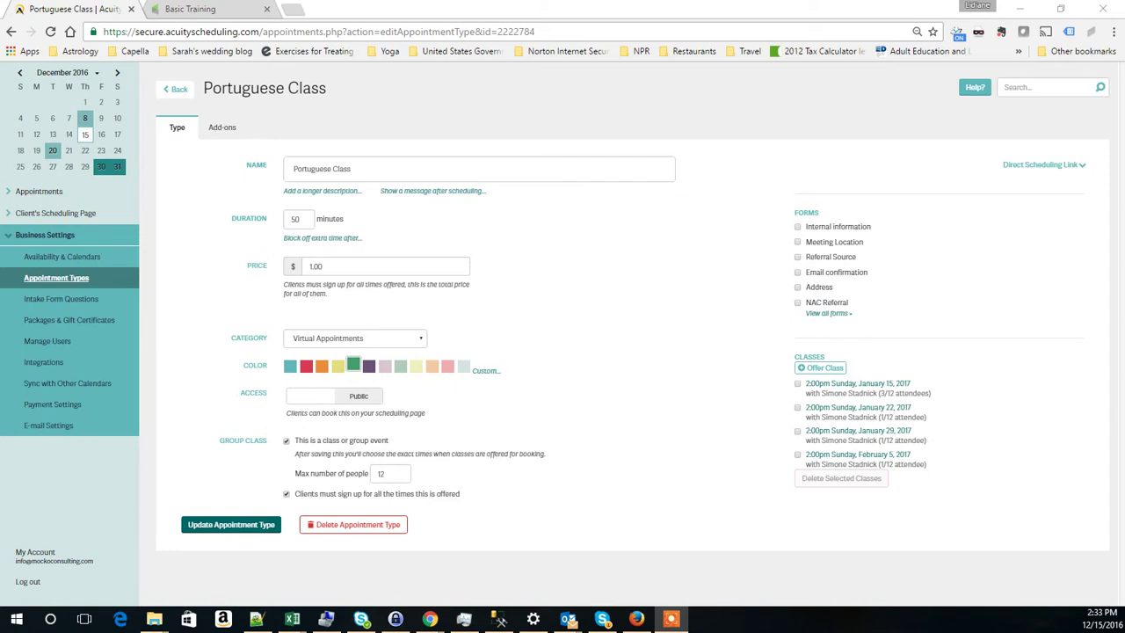
Step: Review the Portuguese Class name, $1.00 price, book-all-times requirement and total price note
{"action": "double_click", "coordinate": [311, 169]}
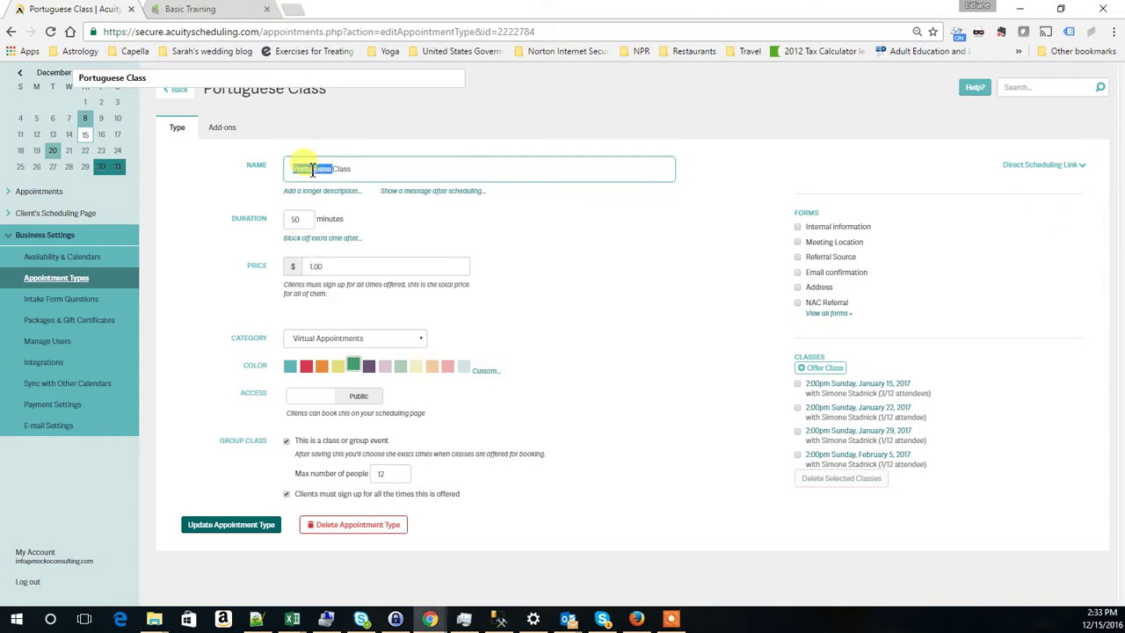
{"action": "left_click", "coordinate": [563, 270]}
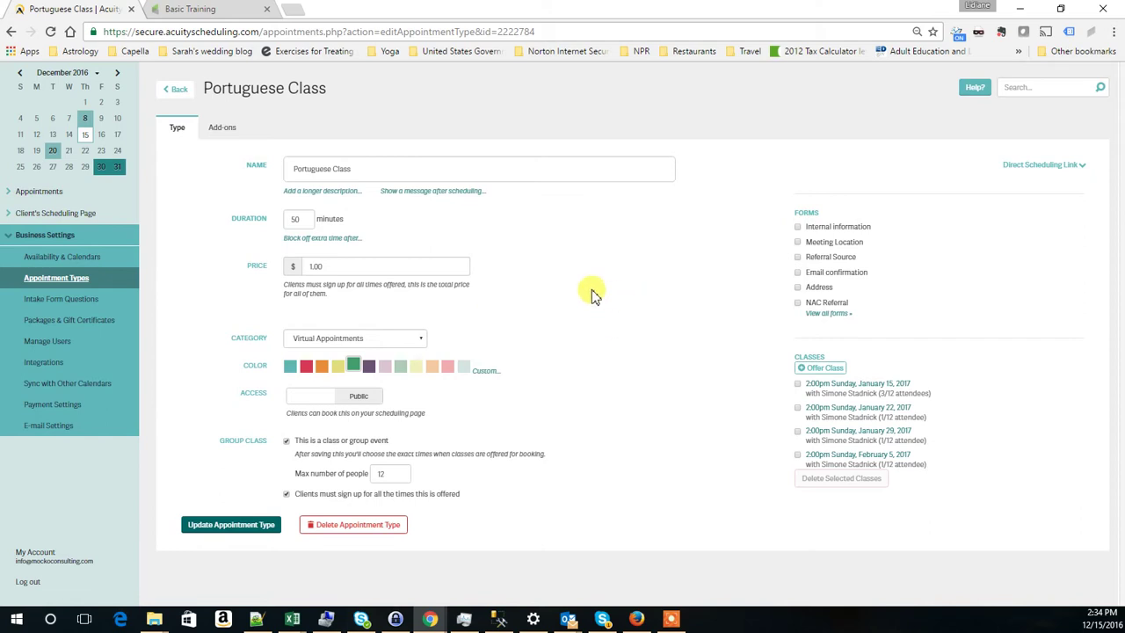
{"action": "left_click", "coordinate": [317, 167]}
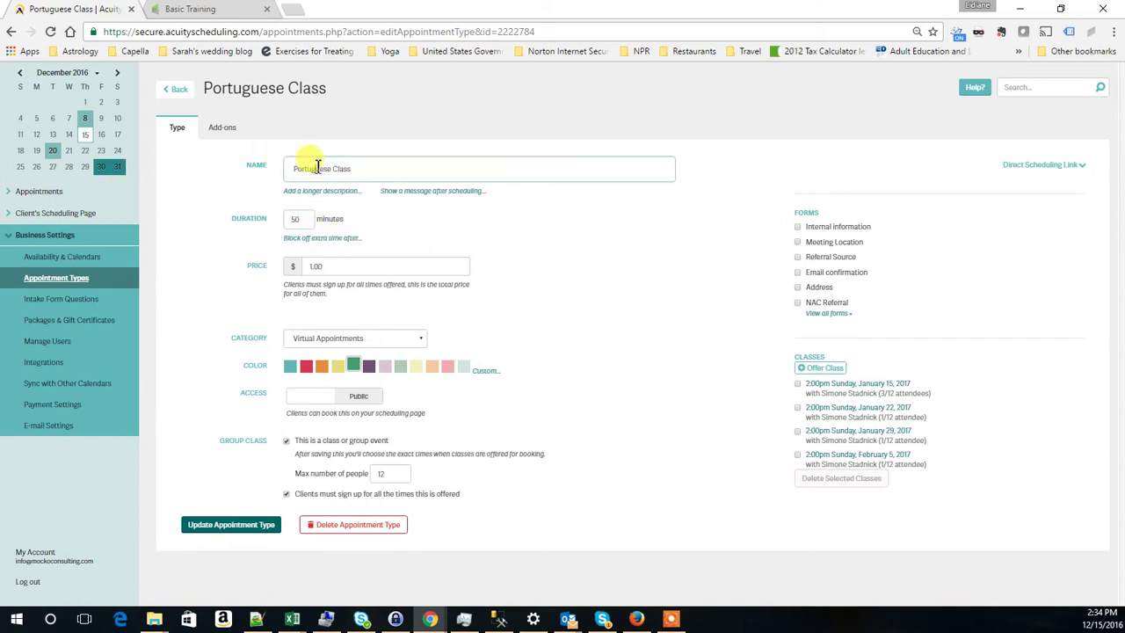
{"action": "double_click", "coordinate": [317, 167]}
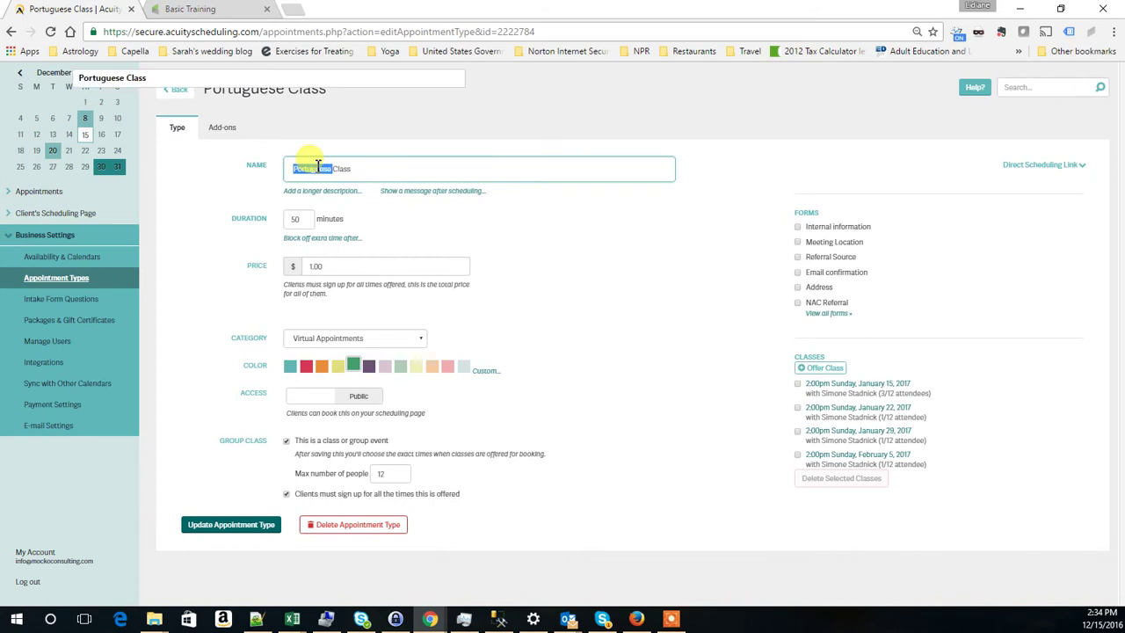
{"action": "left_click", "coordinate": [665, 419]}
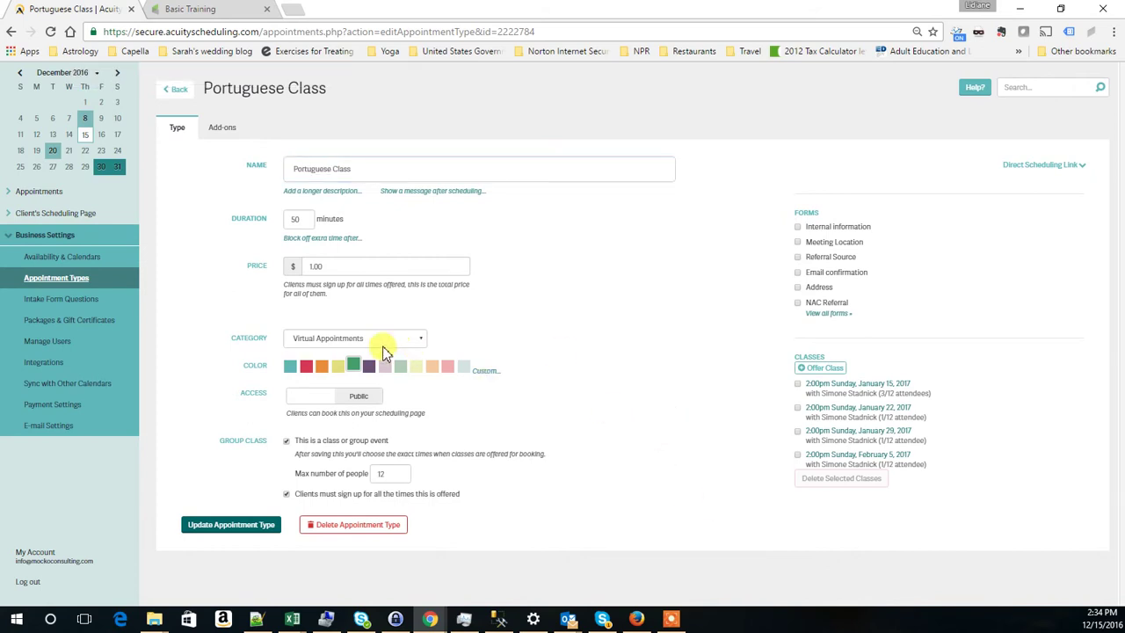
{"action": "left_click_drag", "start_coordinate": [330, 266], "coordinate": [297, 270]}
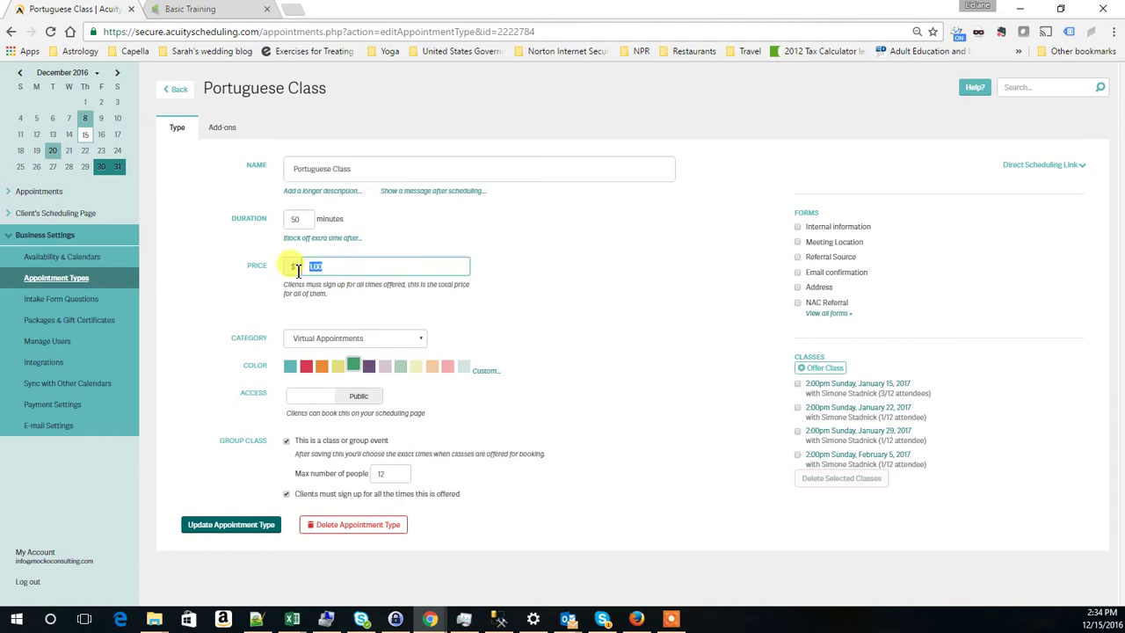
{"action": "left_click", "coordinate": [612, 325]}
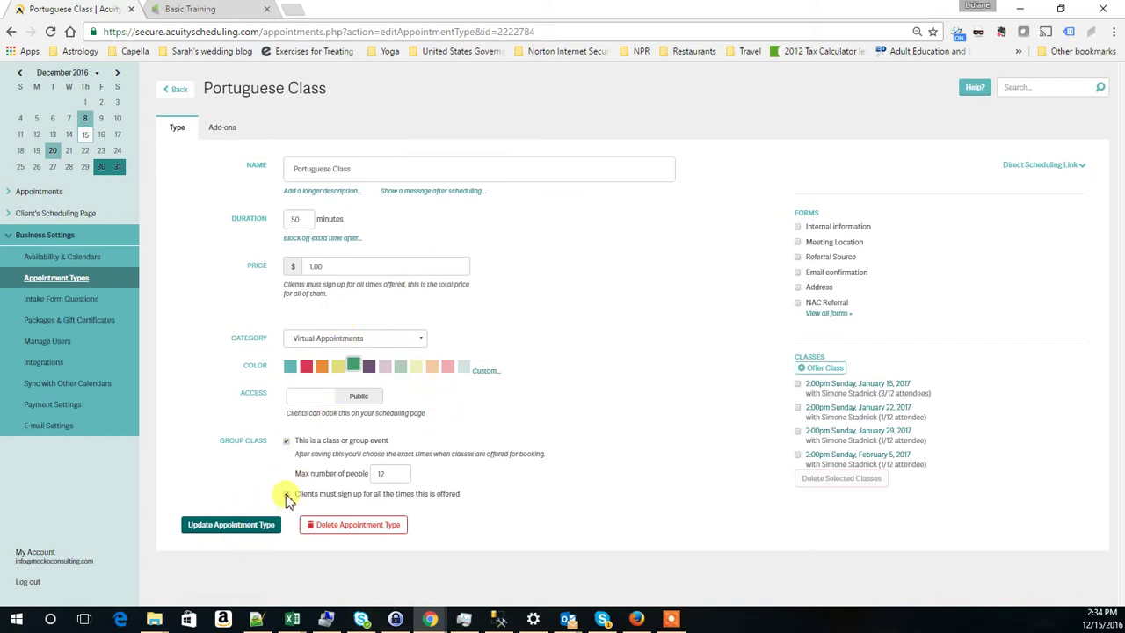
{"action": "left_click", "coordinate": [285, 494]}
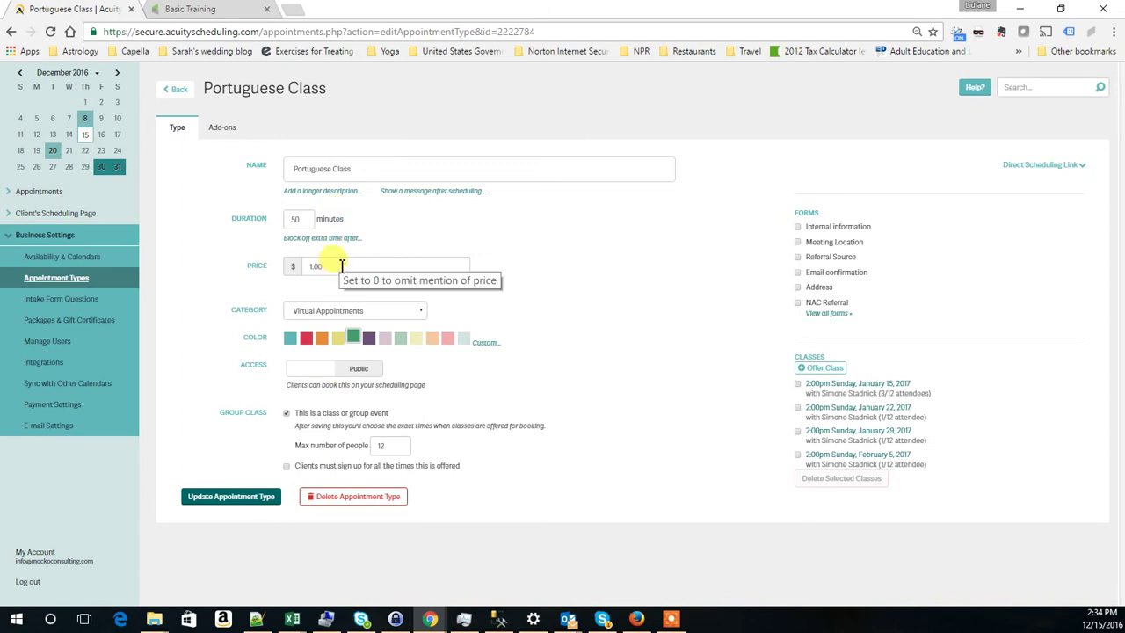
{"action": "left_click", "coordinate": [285, 466]}
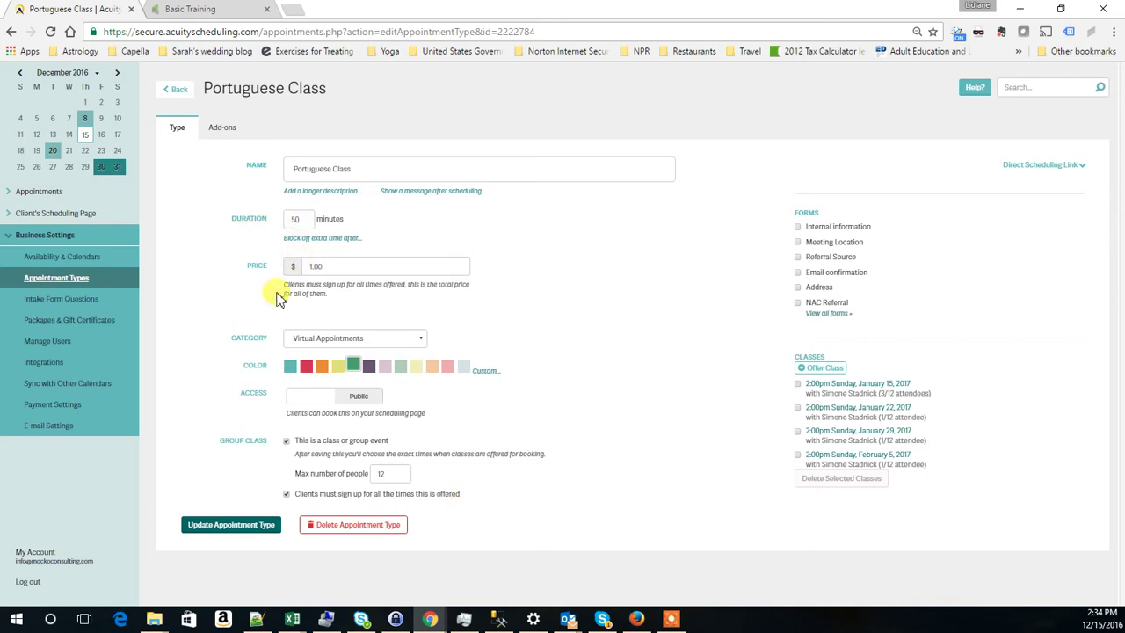
{"action": "left_click_drag", "start_coordinate": [287, 284], "coordinate": [335, 296]}
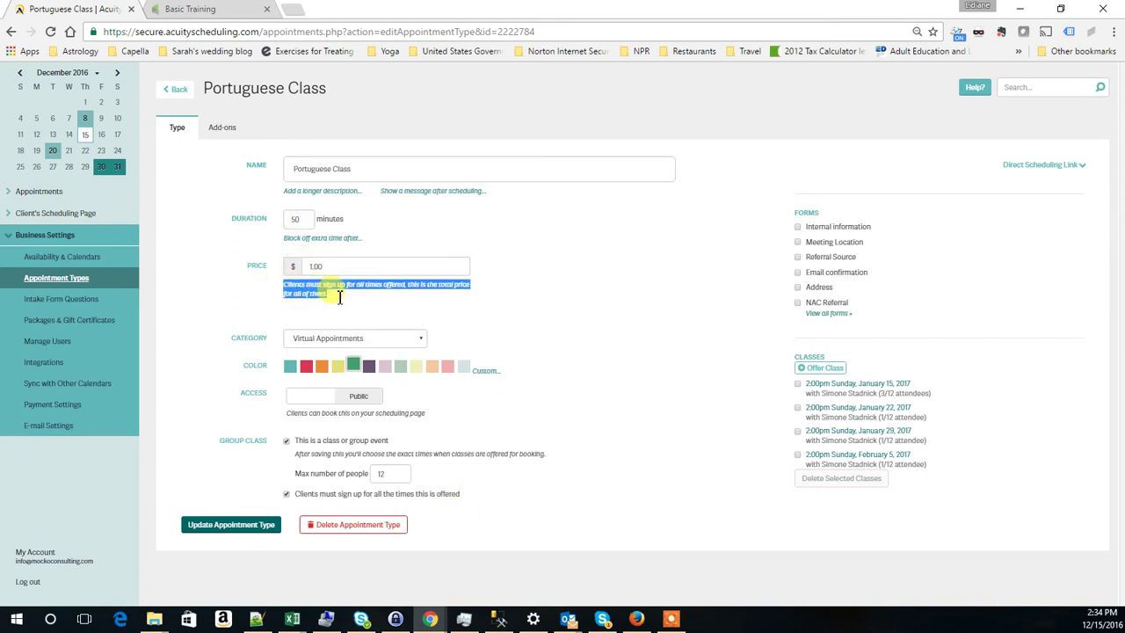
{"action": "left_click", "coordinate": [384, 309]}
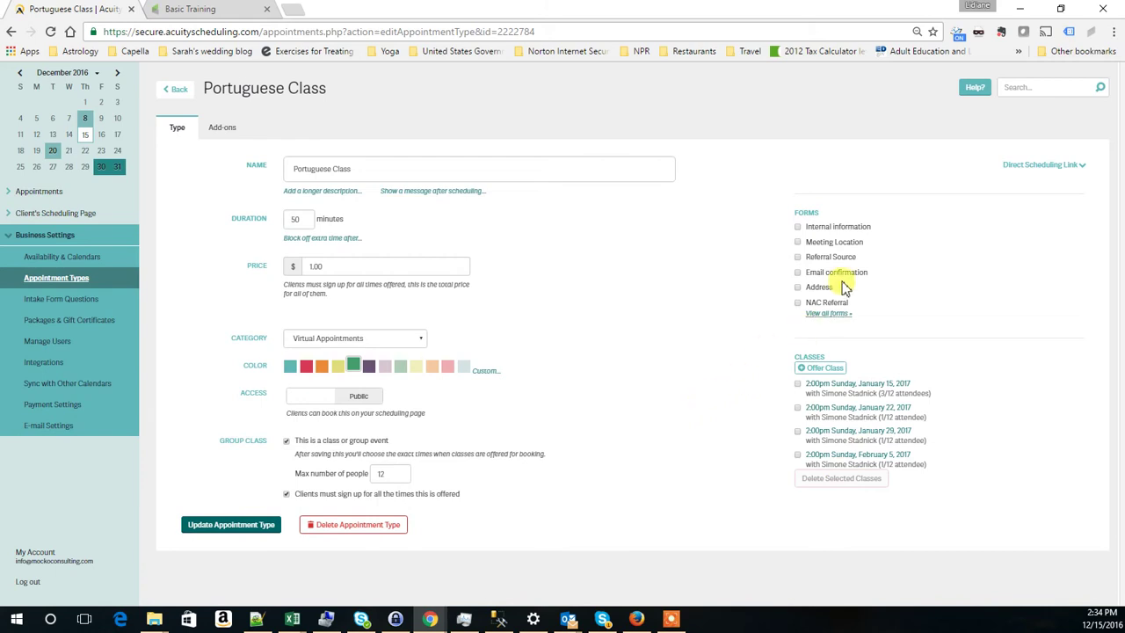
Step: Open the class's direct scheduling link and confirm the Mountain Time time zone
{"action": "left_click", "coordinate": [1049, 167]}
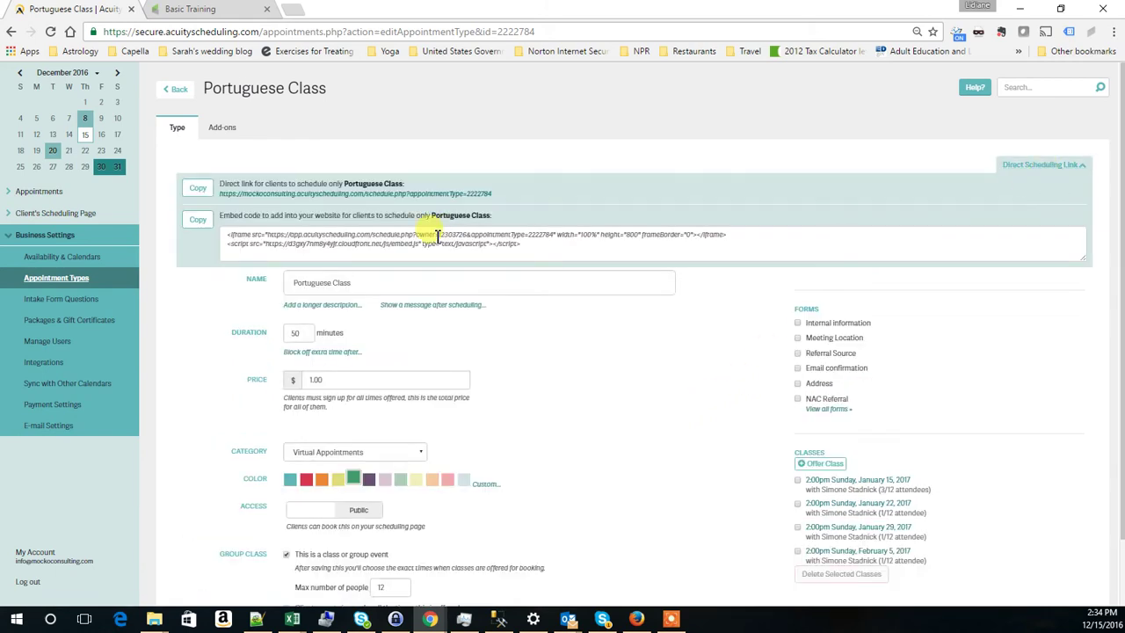
{"action": "left_click", "coordinate": [356, 199]}
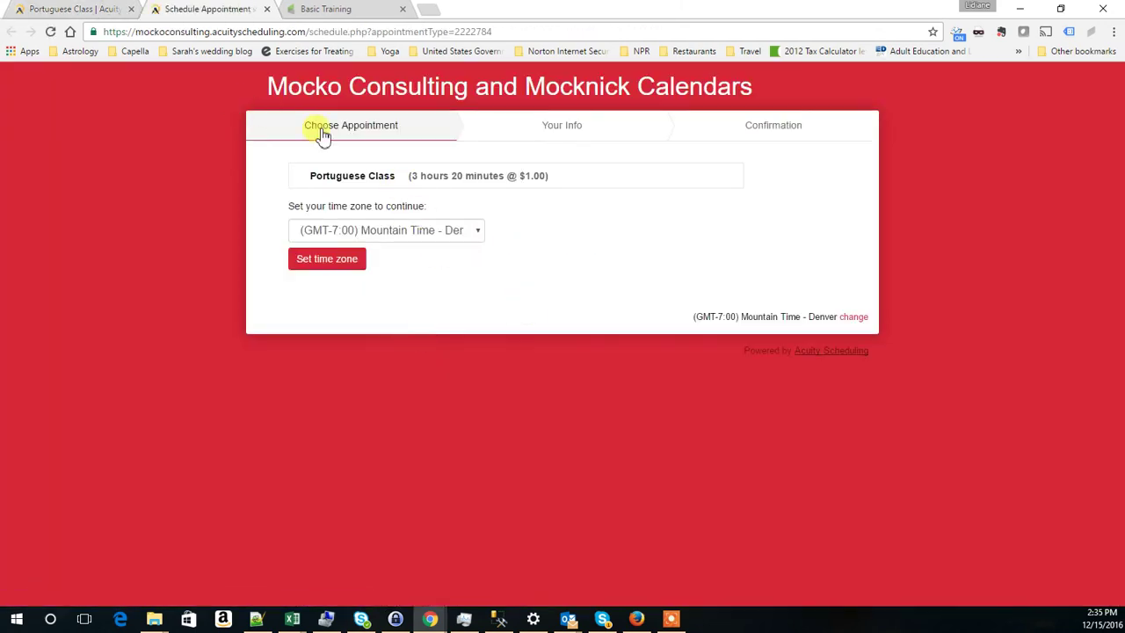
{"action": "left_click", "coordinate": [333, 265]}
Step: Go to the January 15, 2017 schedule, discarding unsaved changes, and show the Portuguese Class attendees
{"action": "left_click", "coordinate": [57, 10]}
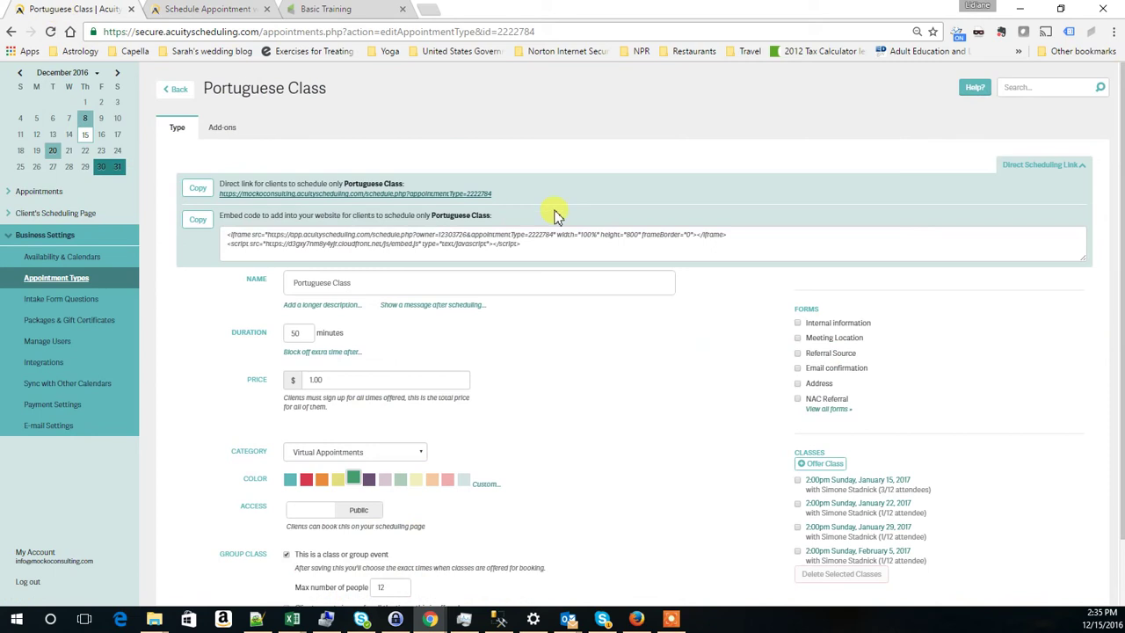
{"action": "left_click", "coordinate": [117, 75]}
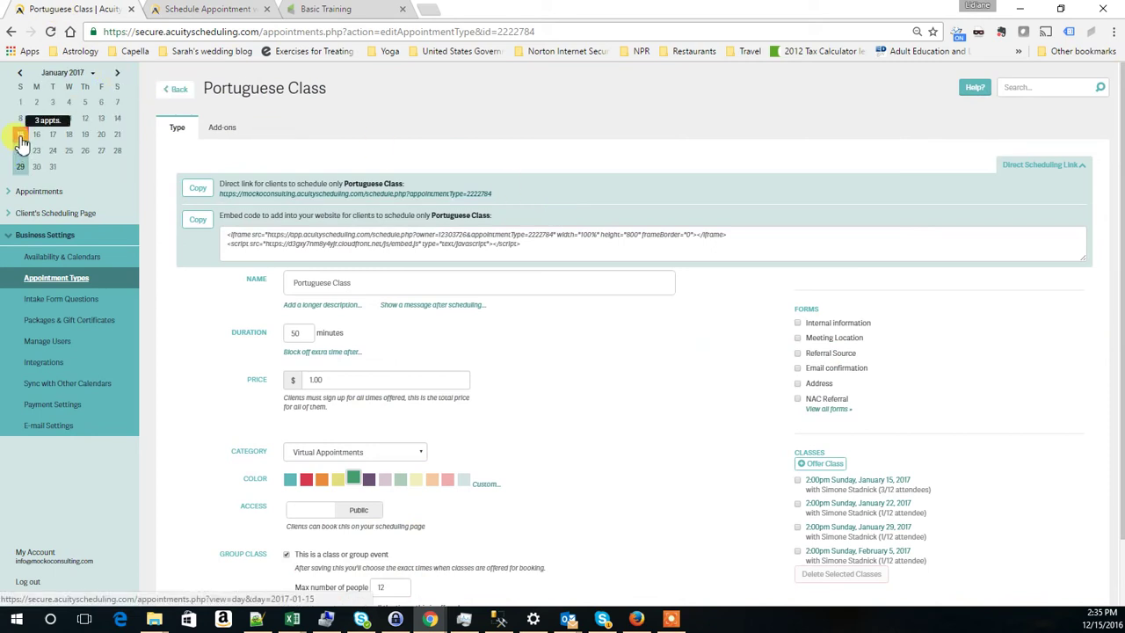
{"action": "left_click", "coordinate": [20, 136]}
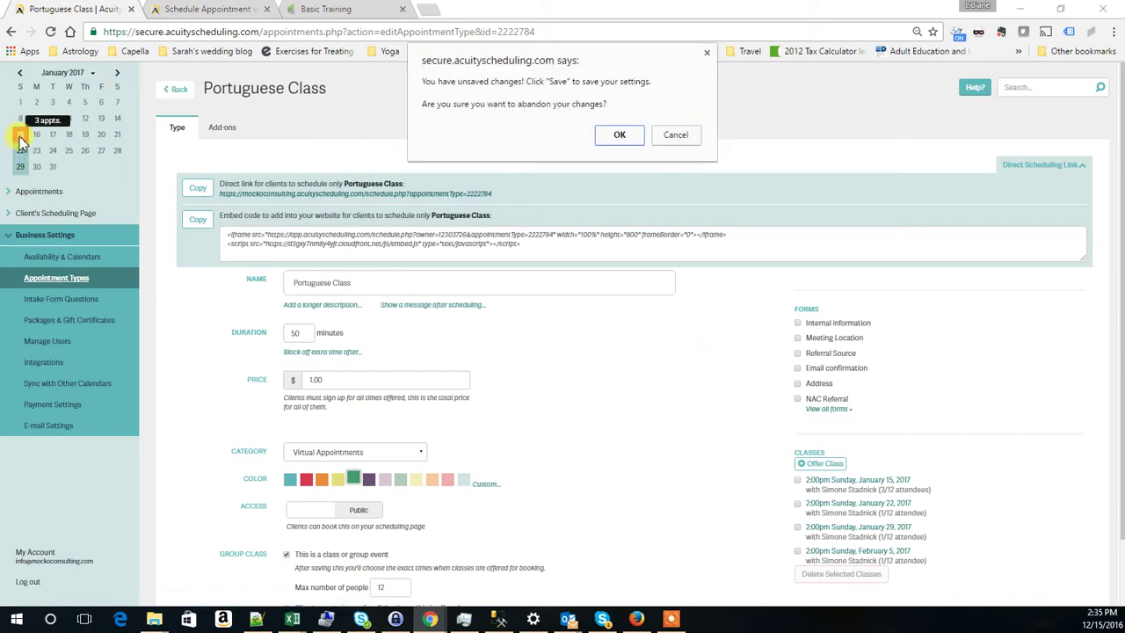
{"action": "left_click", "coordinate": [620, 136]}
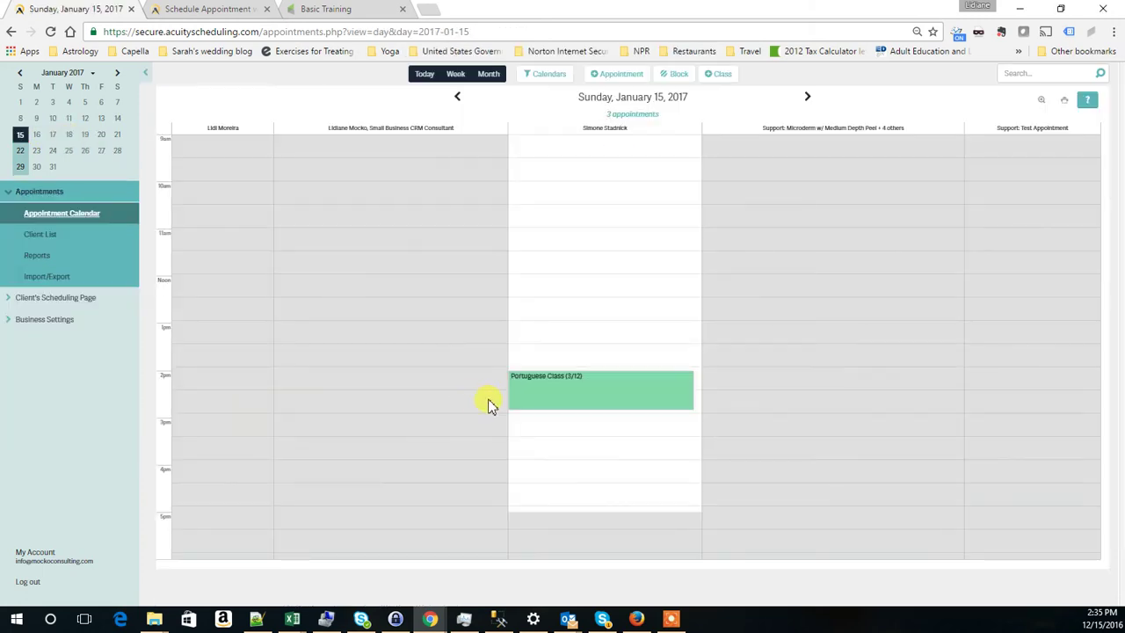
{"action": "left_click", "coordinate": [563, 391]}
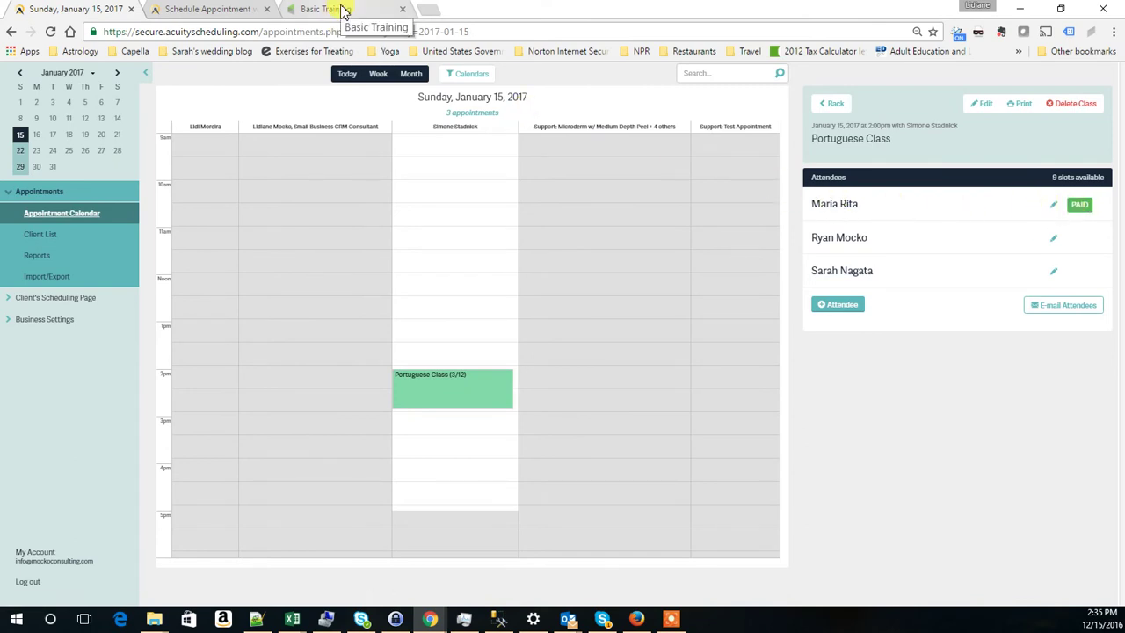
Step: Switch to the Infusionsoft account and open its calendar
{"action": "left_click", "coordinate": [343, 11]}
{"action": "mouse_move", "coordinate": [238, 93]}
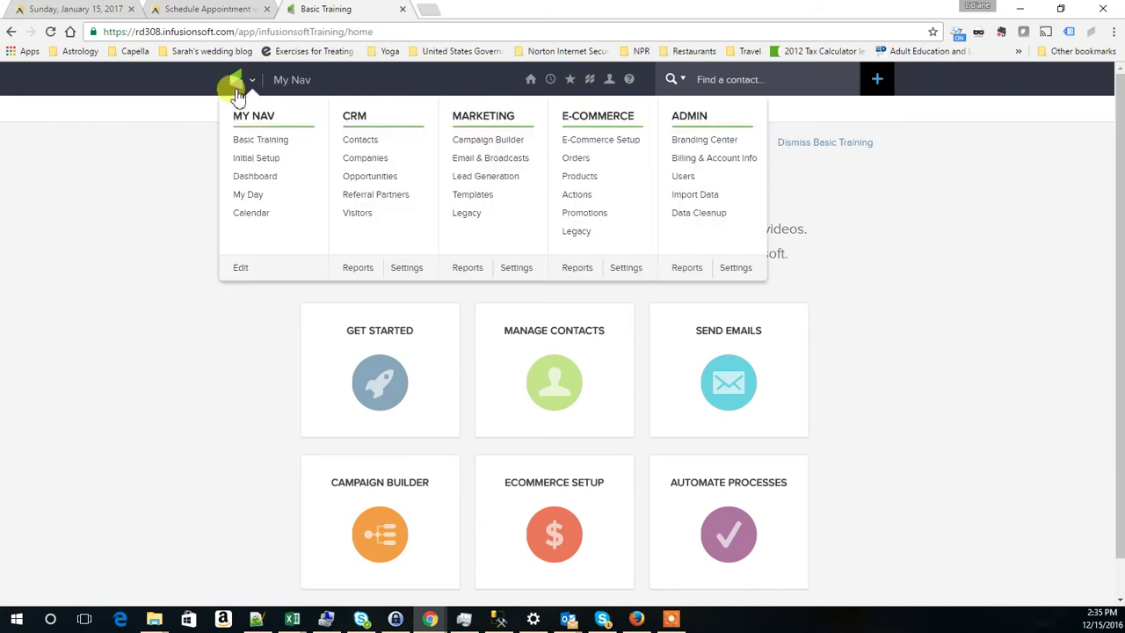
{"action": "left_click", "coordinate": [252, 213]}
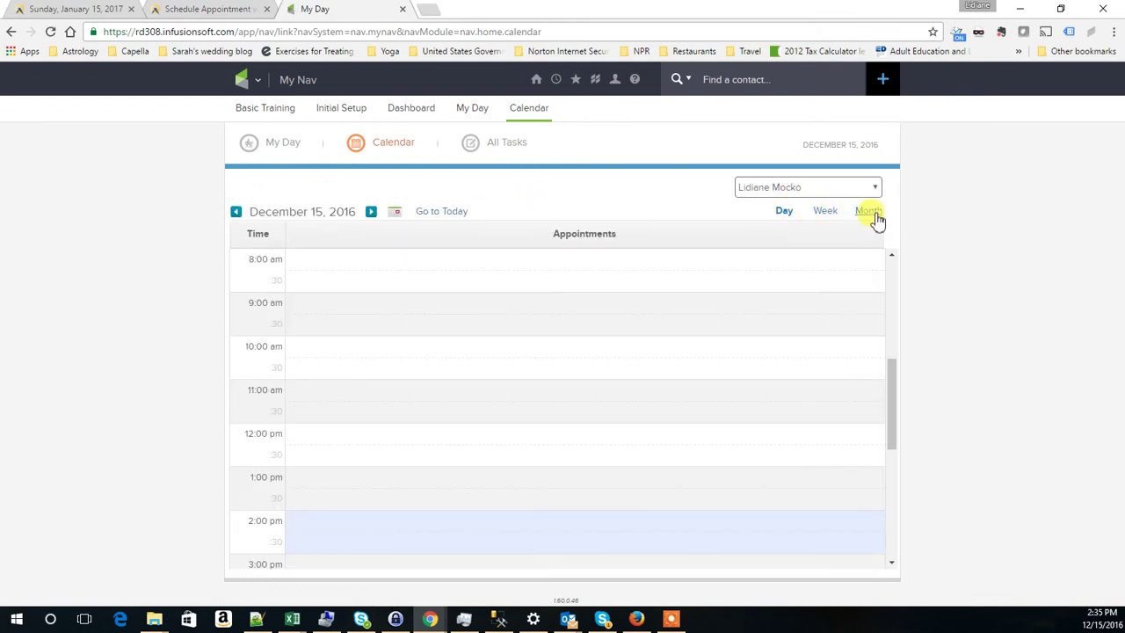
Step: Show January 2017 in month view and inspect the January 15 Portuguese Class entries
{"action": "left_click", "coordinate": [867, 212]}
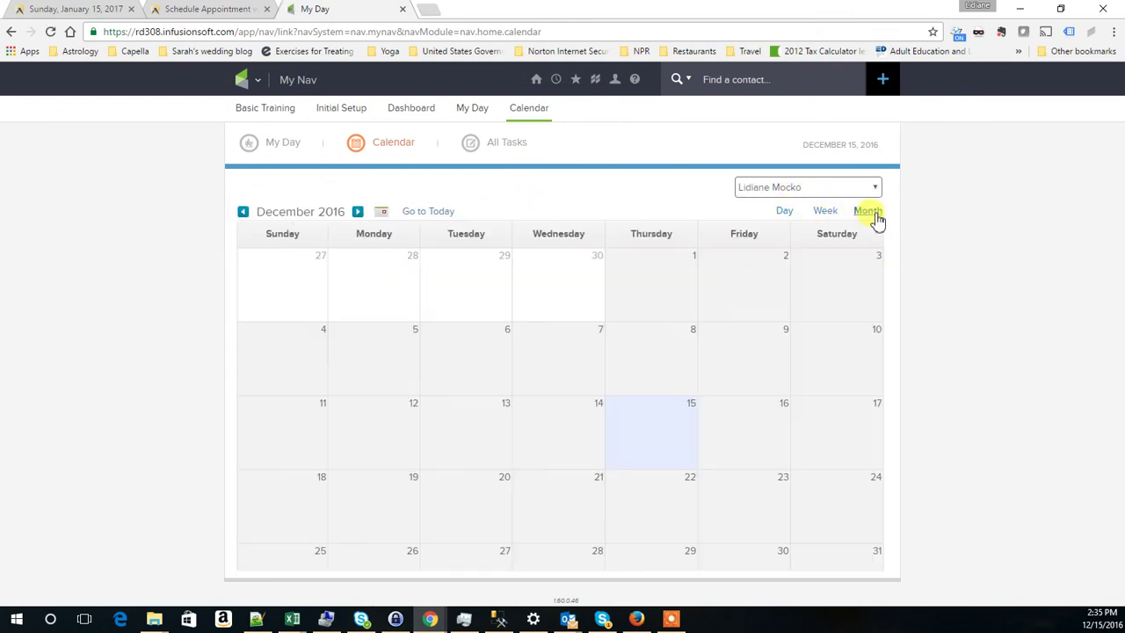
{"action": "left_click", "coordinate": [353, 212]}
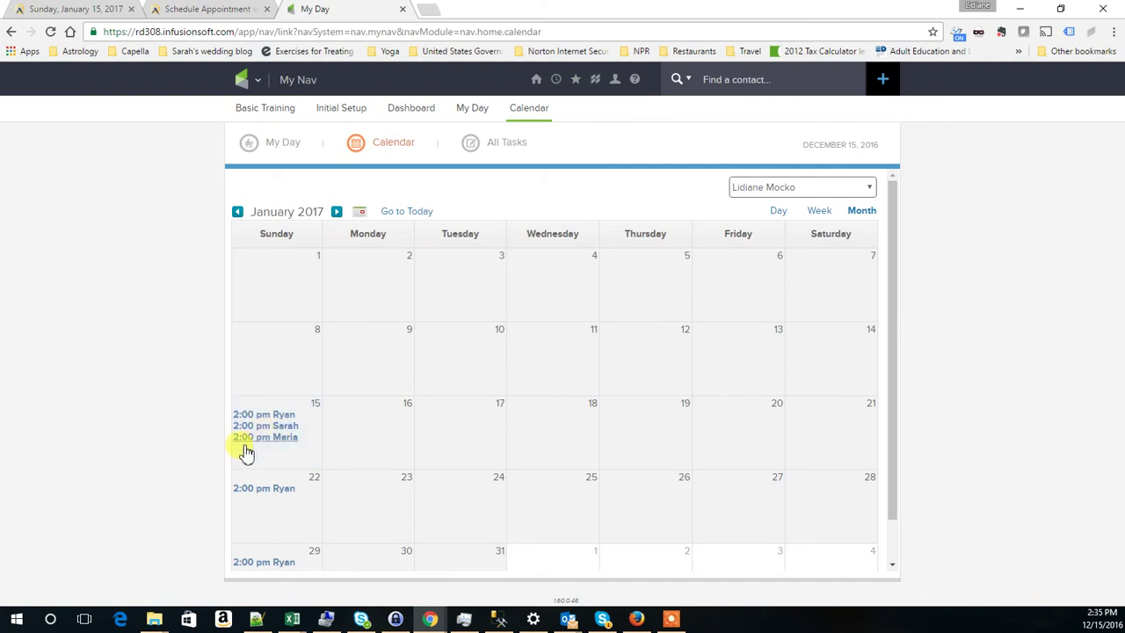
{"action": "scroll", "coordinate": [451, 442], "scroll_direction": "down", "scroll_amount": 1}
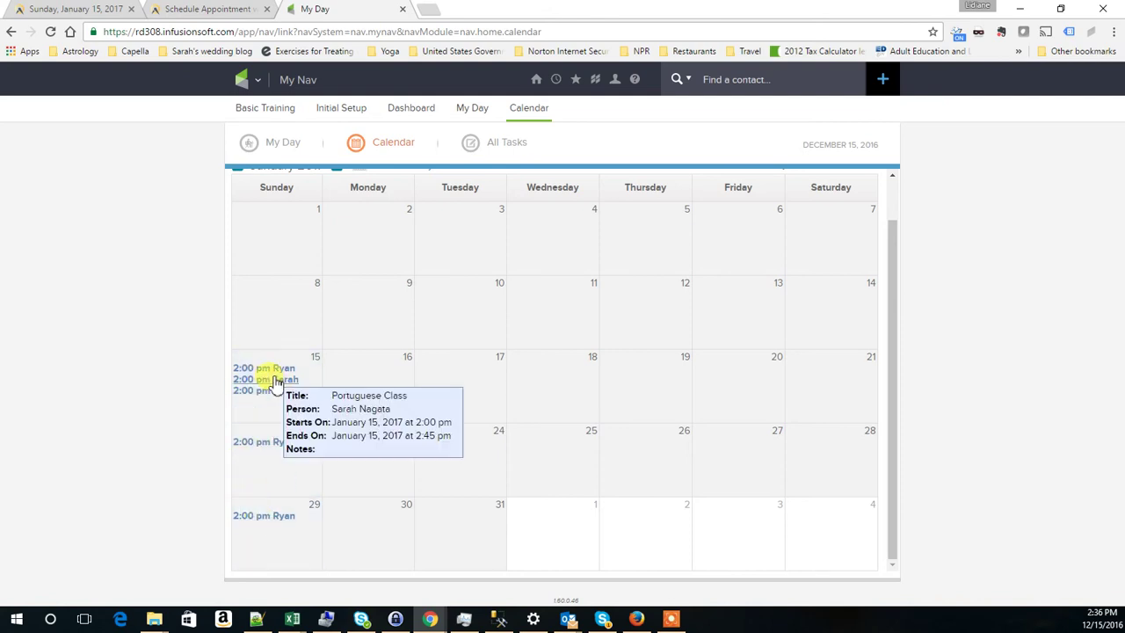
{"action": "mouse_move", "coordinate": [267, 395]}
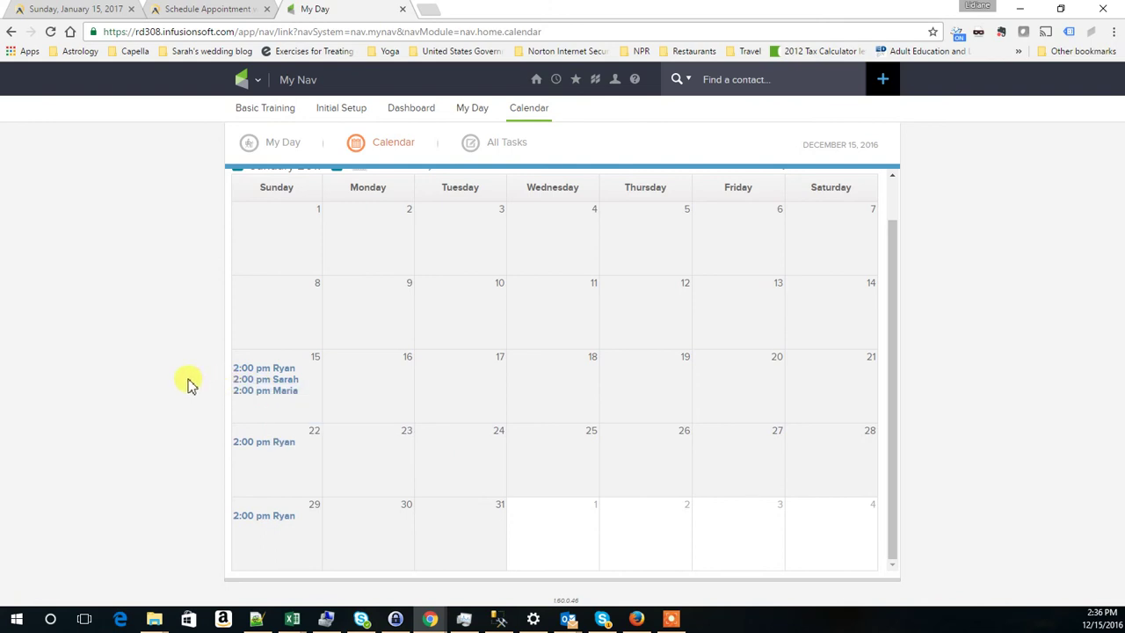
{"action": "mouse_move", "coordinate": [268, 371]}
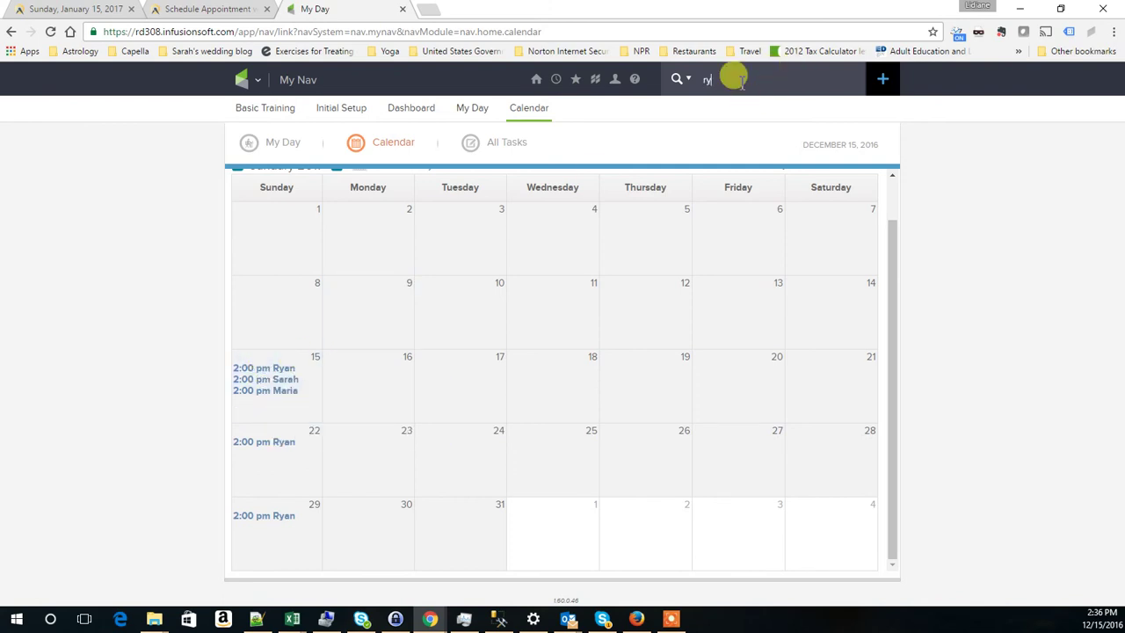
Step: Find the first attendee's contact record and highlight its four Portuguese Class appointments
{"action": "type", "text": "an"}
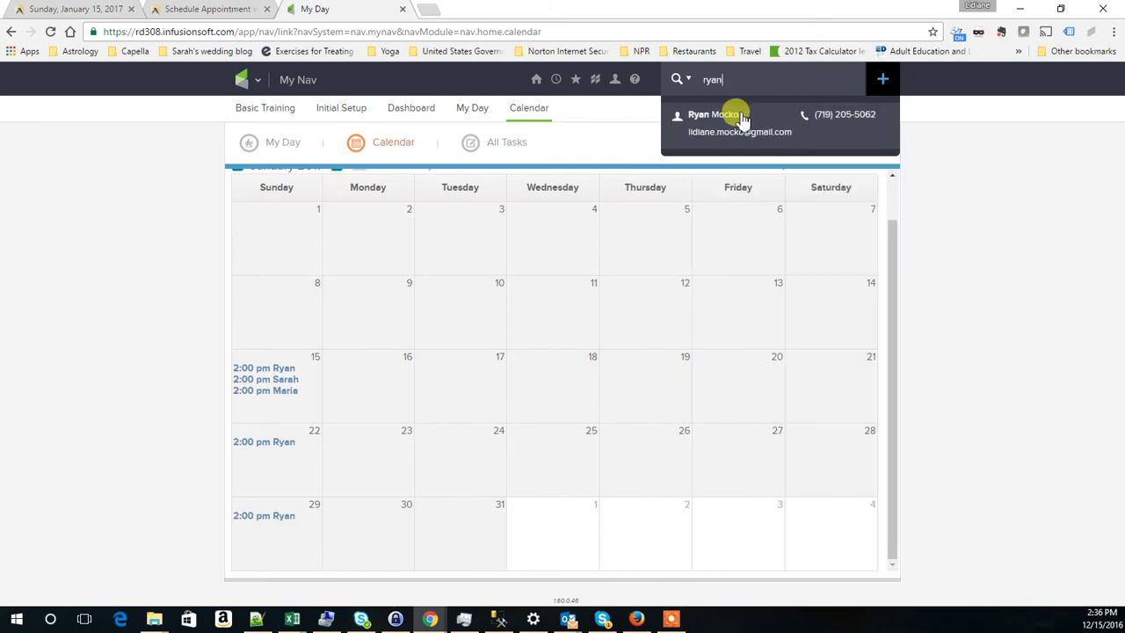
{"action": "left_click", "coordinate": [725, 116]}
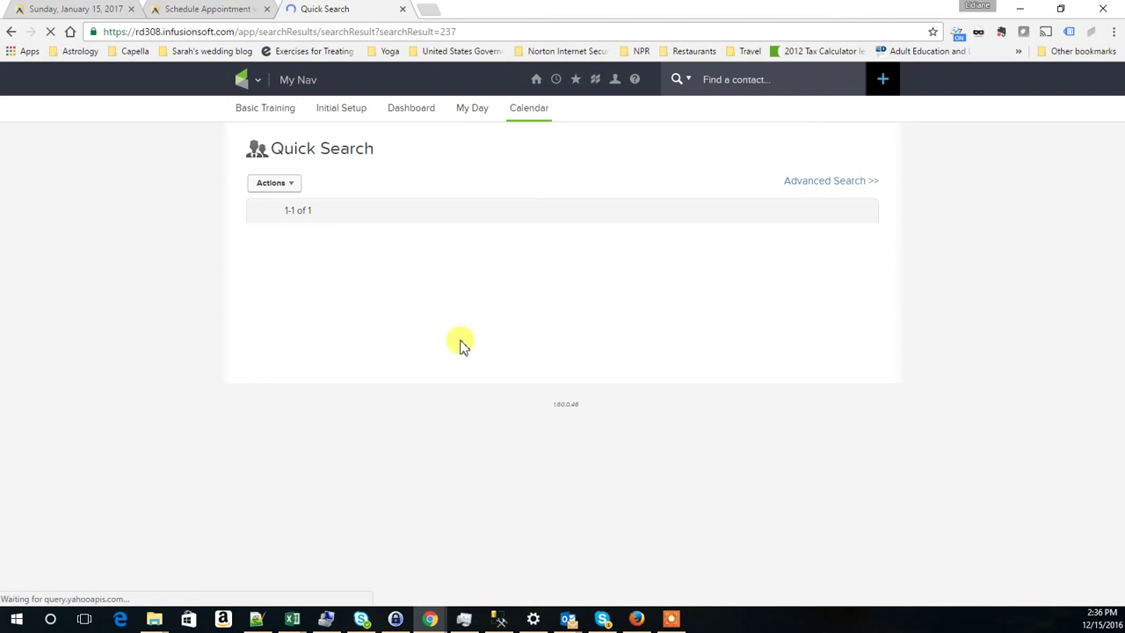
{"action": "left_click", "coordinate": [401, 337]}
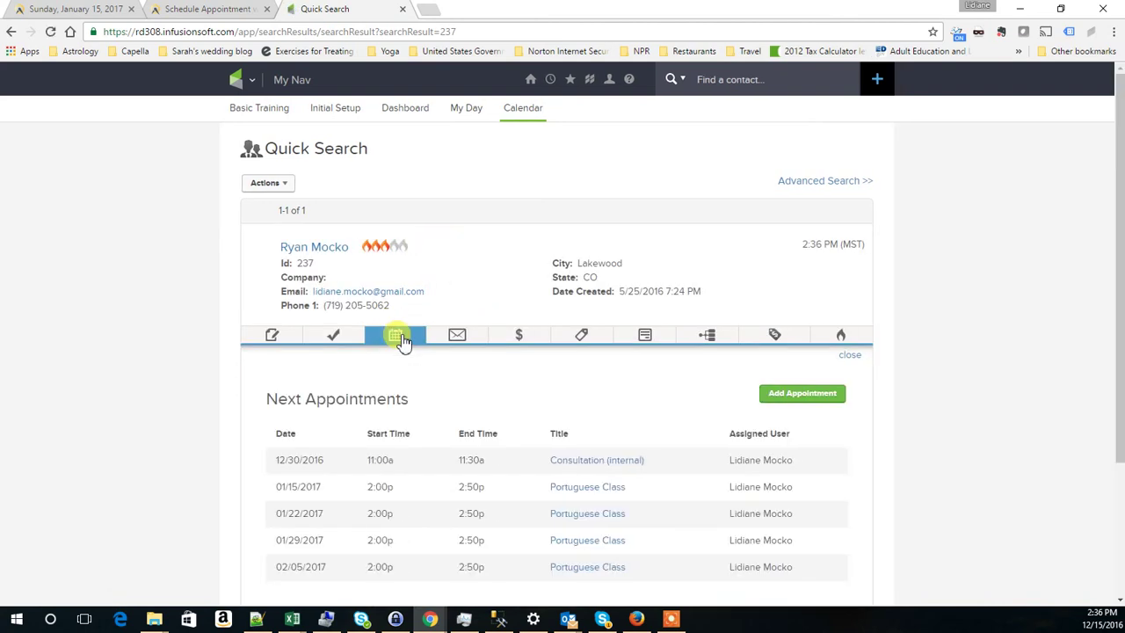
{"action": "scroll", "coordinate": [908, 421], "scroll_direction": "down", "scroll_amount": 2}
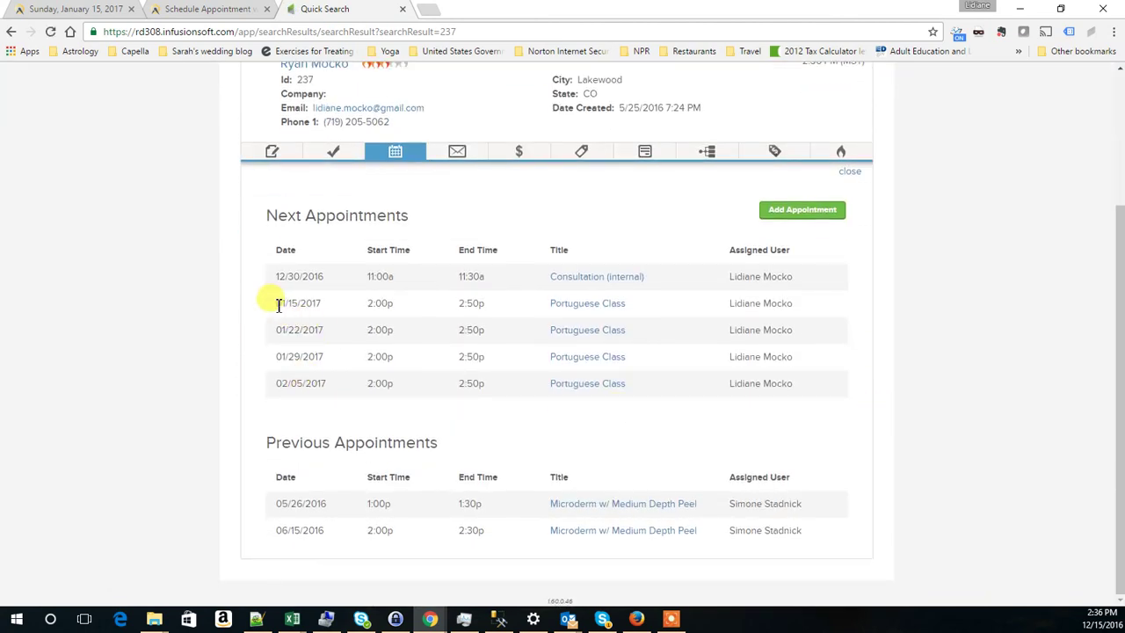
{"action": "left_click_drag", "start_coordinate": [278, 302], "coordinate": [809, 384]}
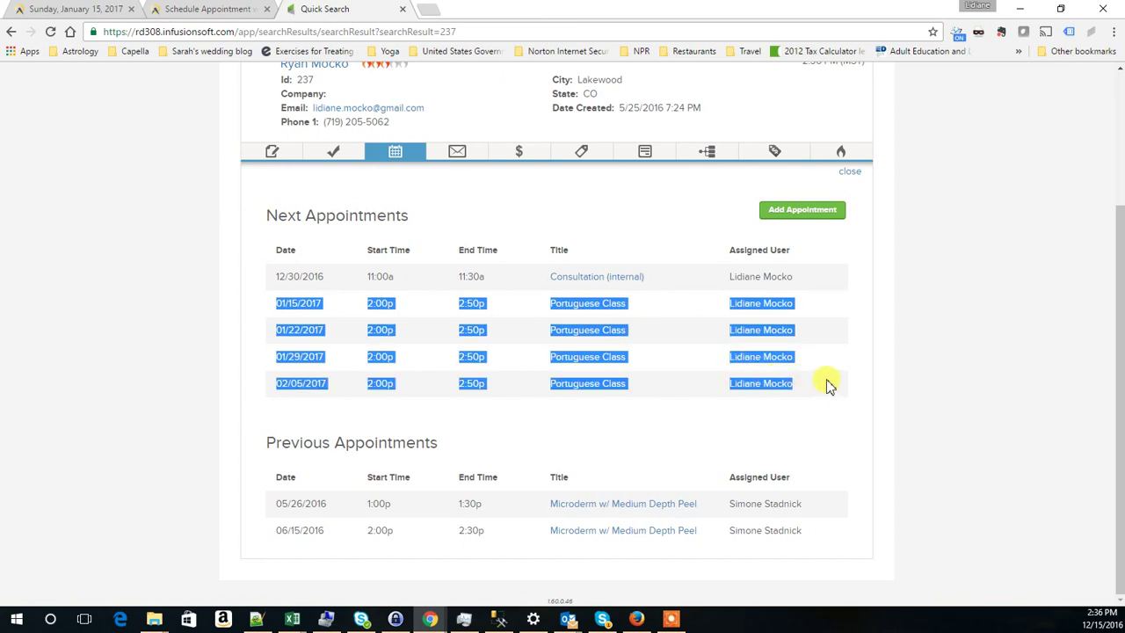
{"action": "scroll", "coordinate": [831, 382], "scroll_direction": "up", "scroll_amount": 2}
Step: Open the other attendee's record and highlight its single 01/15/2017 Portuguese Class appointment
{"action": "left_click", "coordinate": [729, 77]}
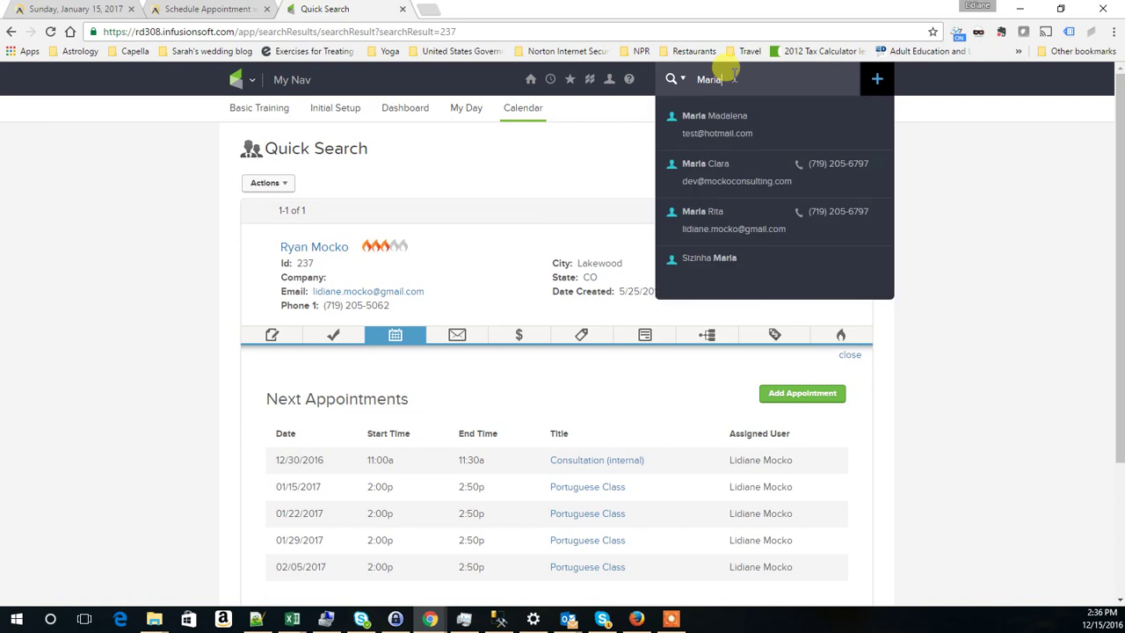
{"action": "left_click", "coordinate": [704, 217]}
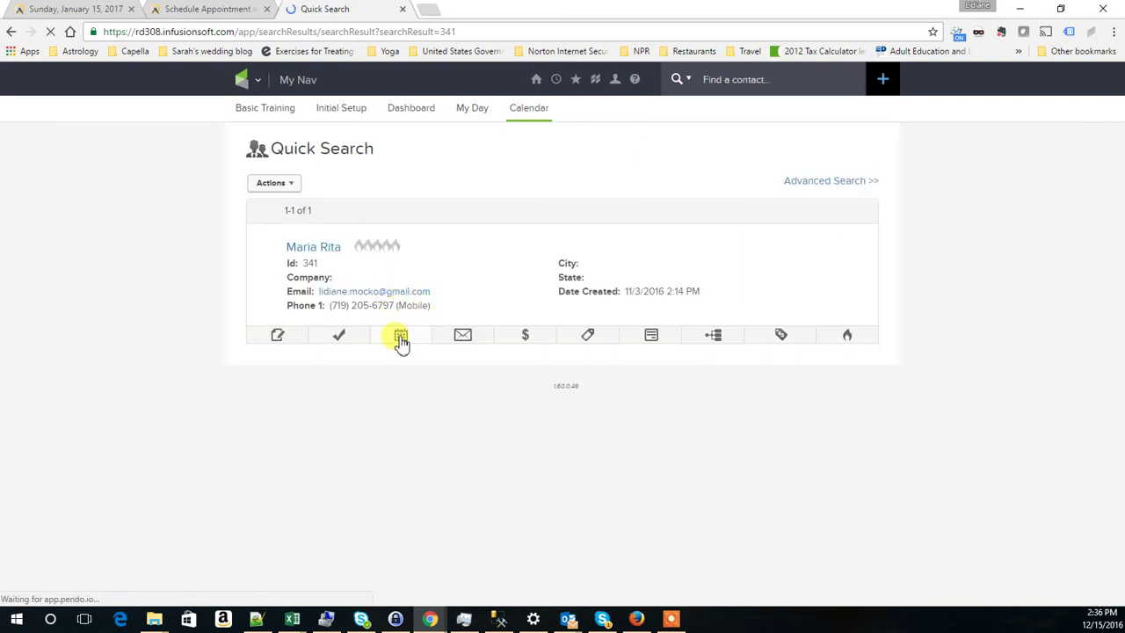
{"action": "left_click", "coordinate": [400, 339]}
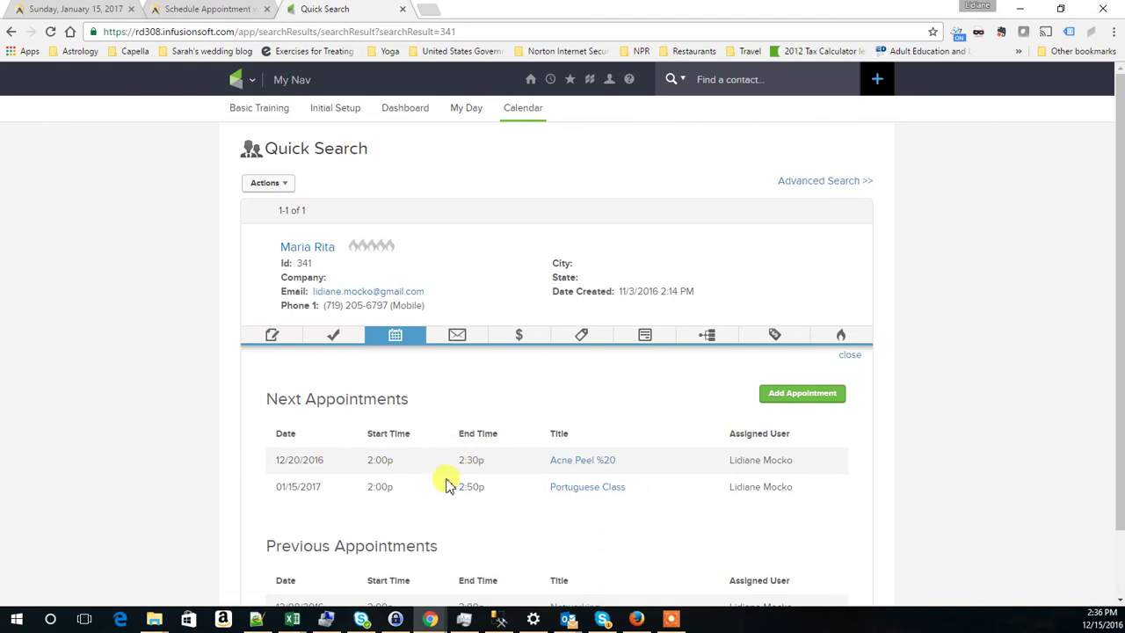
{"action": "left_click_drag", "start_coordinate": [272, 484], "coordinate": [819, 489]}
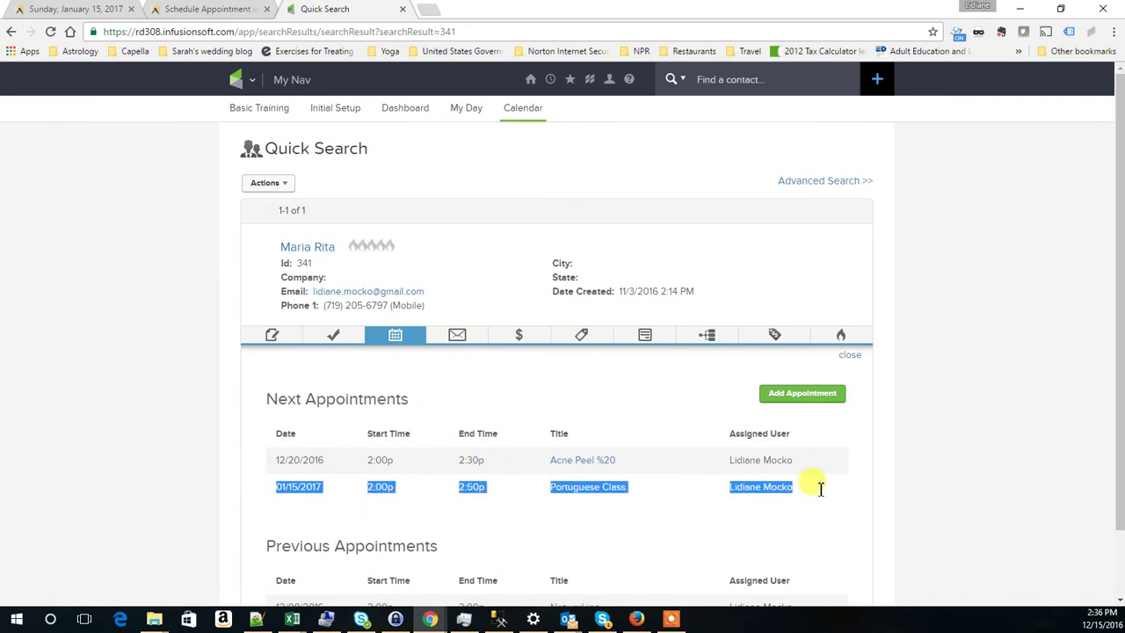
{"action": "scroll", "coordinate": [824, 492], "scroll_direction": "down", "scroll_amount": 1}
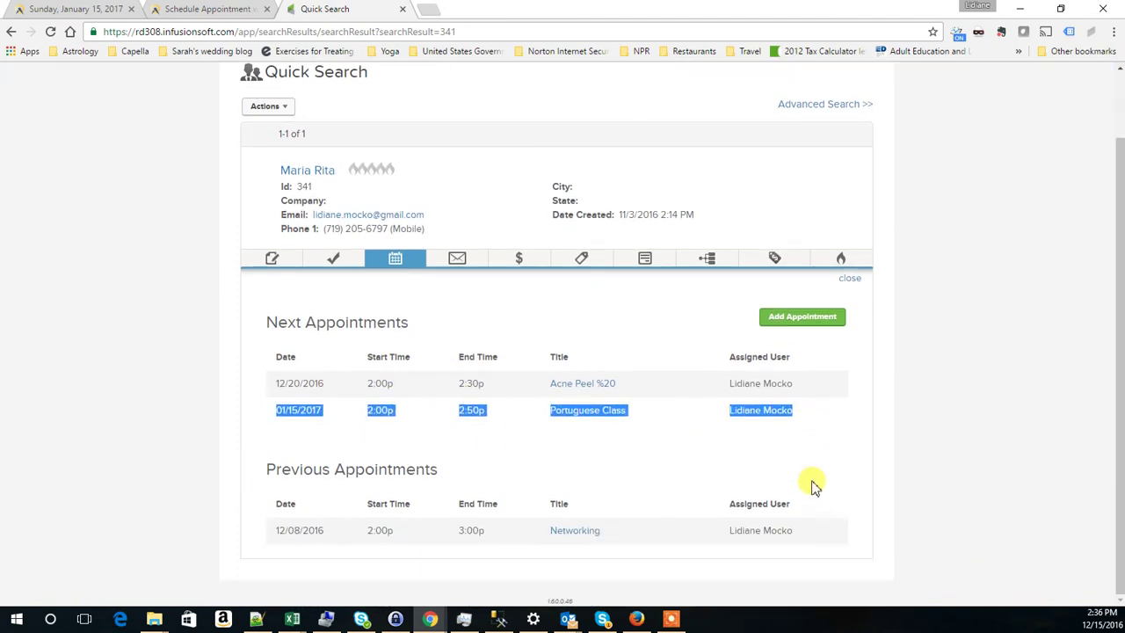
{"action": "left_click", "coordinate": [619, 425]}
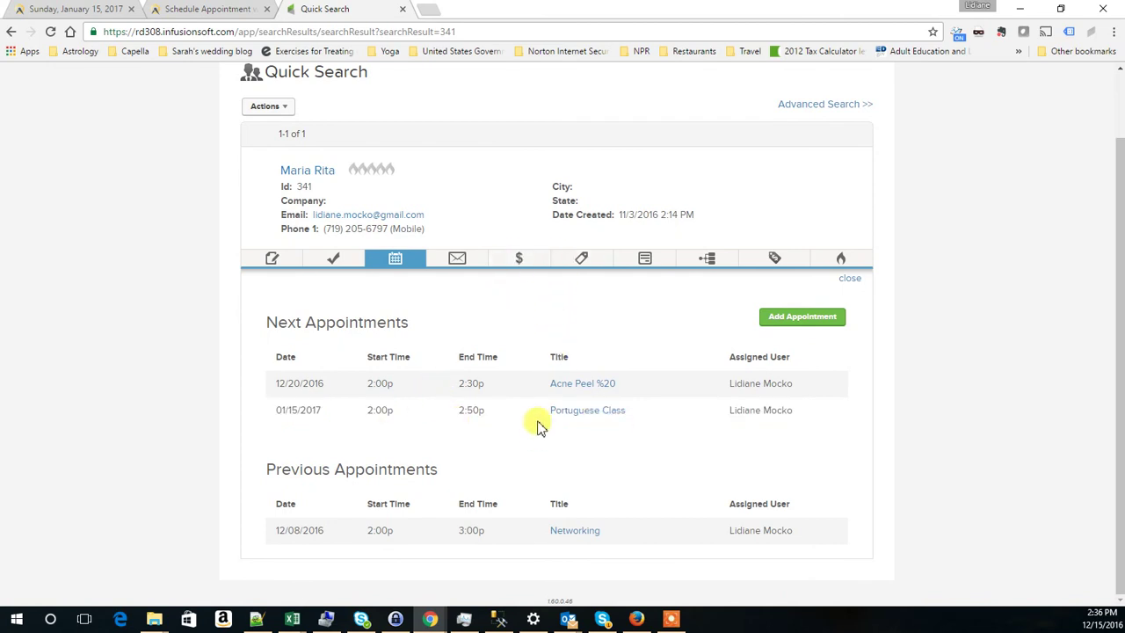
Step: Show the contact's orders and highlight the paid $1.00 Portuguese Class order
{"action": "left_click", "coordinate": [519, 259]}
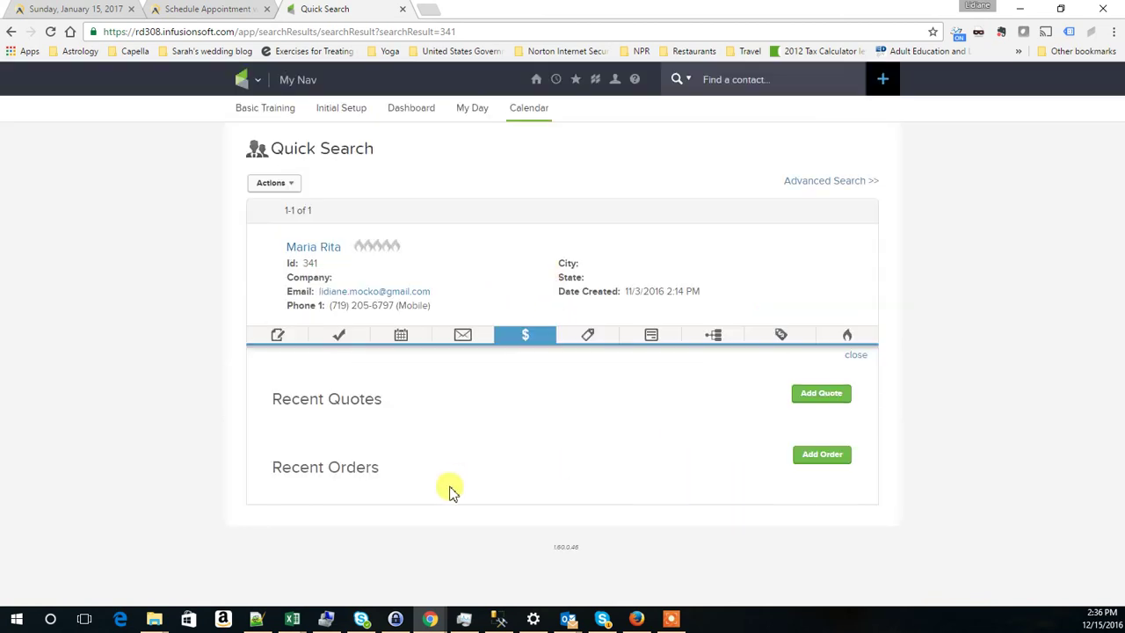
{"action": "scroll", "coordinate": [447, 492], "scroll_direction": "down", "scroll_amount": 1}
{"action": "left_click_drag", "start_coordinate": [281, 517], "coordinate": [431, 565]}
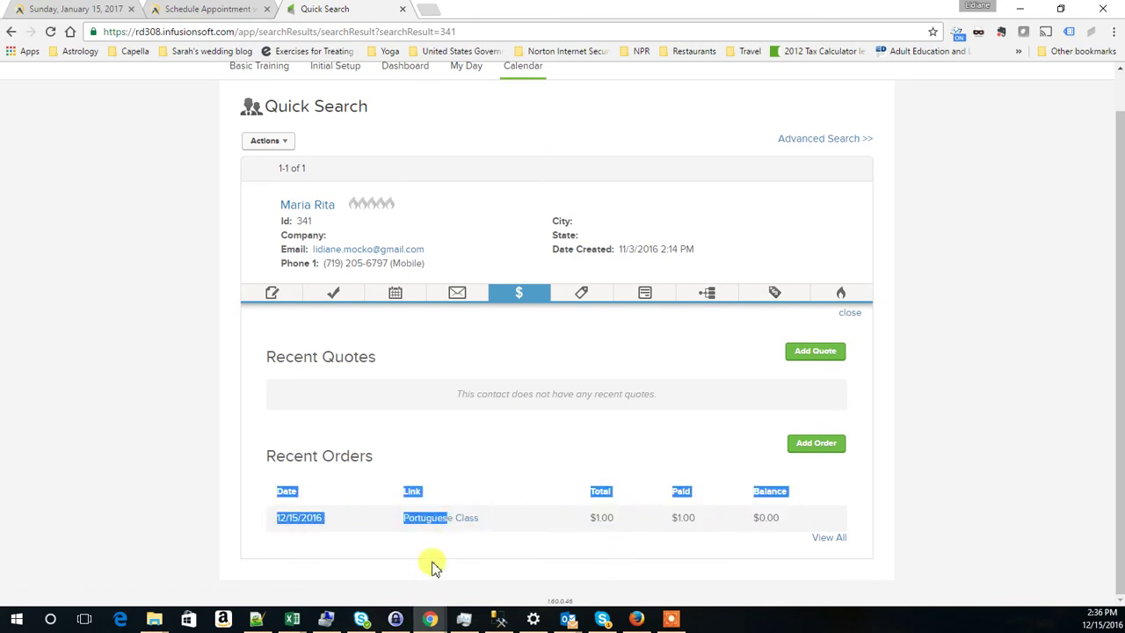
{"action": "left_click", "coordinate": [508, 516]}
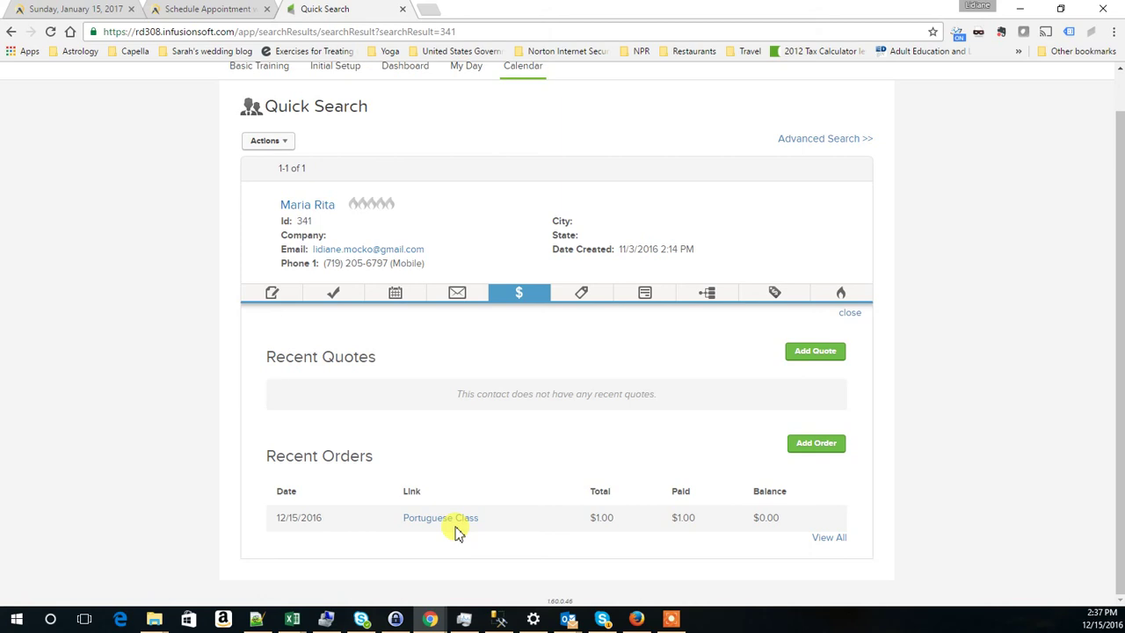
Step: Return to the Acuity calendar for Sunday, January 15, 2017
{"action": "scroll", "coordinate": [465, 494], "scroll_direction": "up", "scroll_amount": 1}
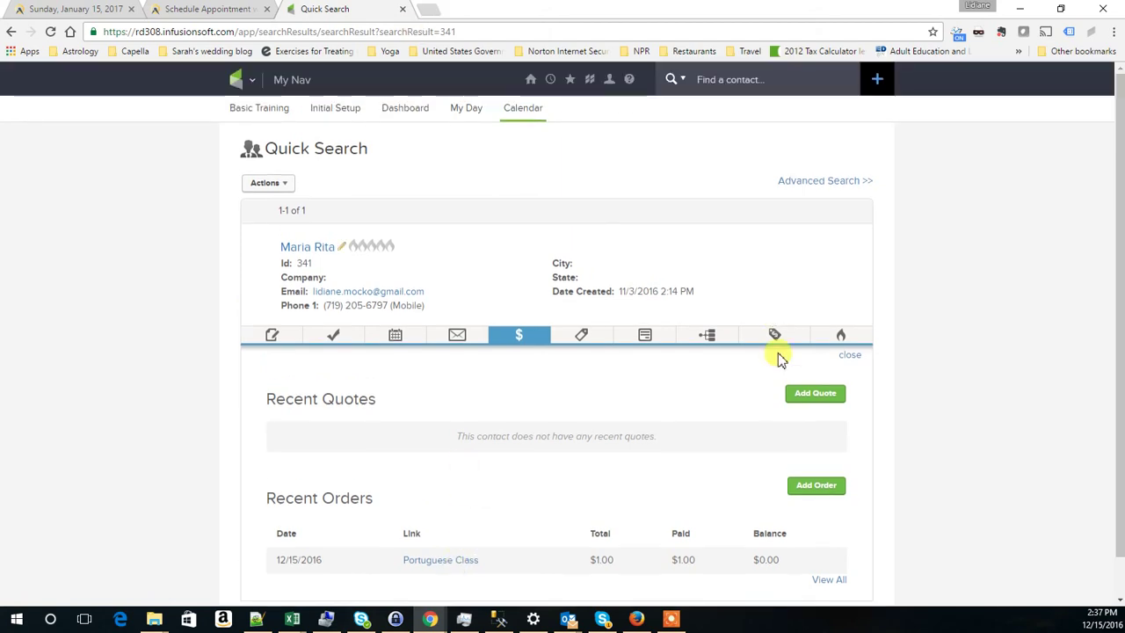
{"action": "left_click", "coordinate": [178, 8]}
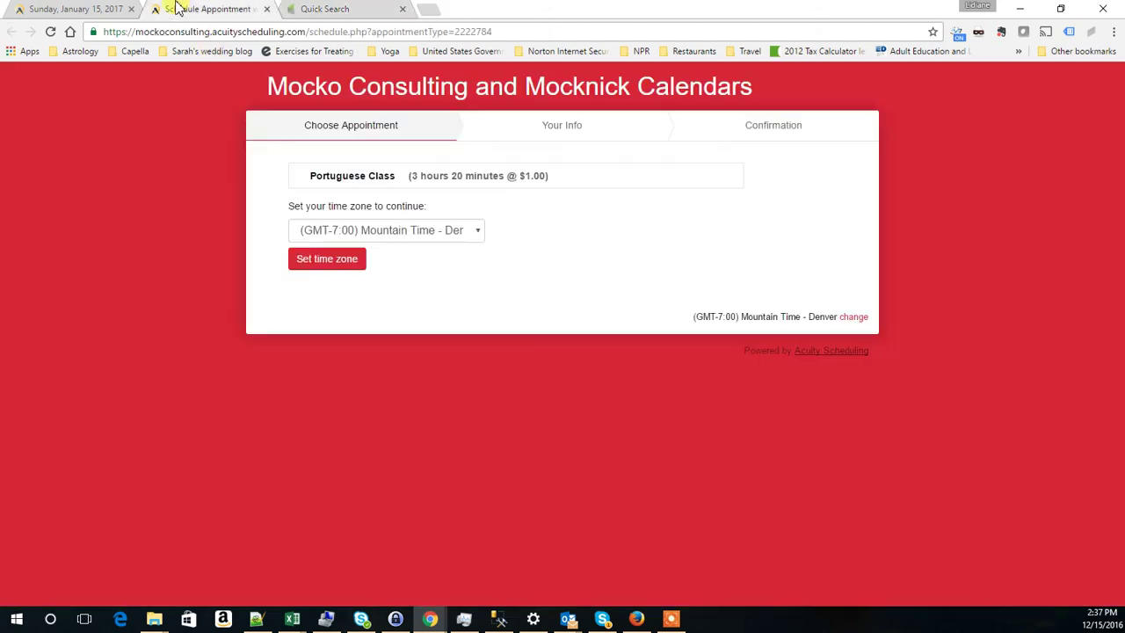
{"action": "left_click", "coordinate": [50, 10]}
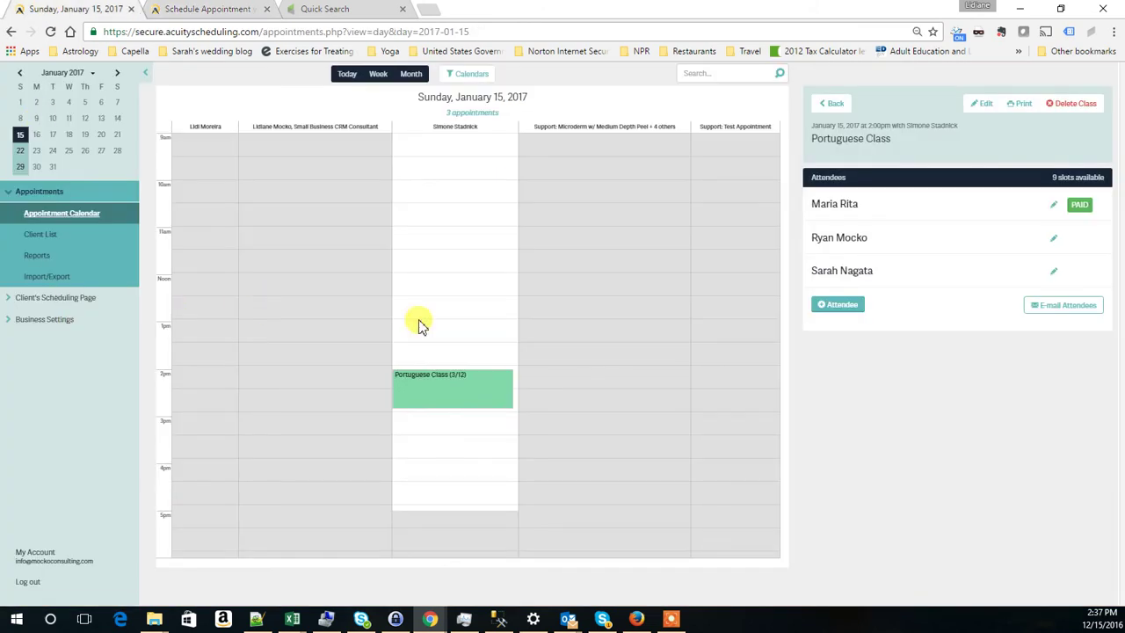